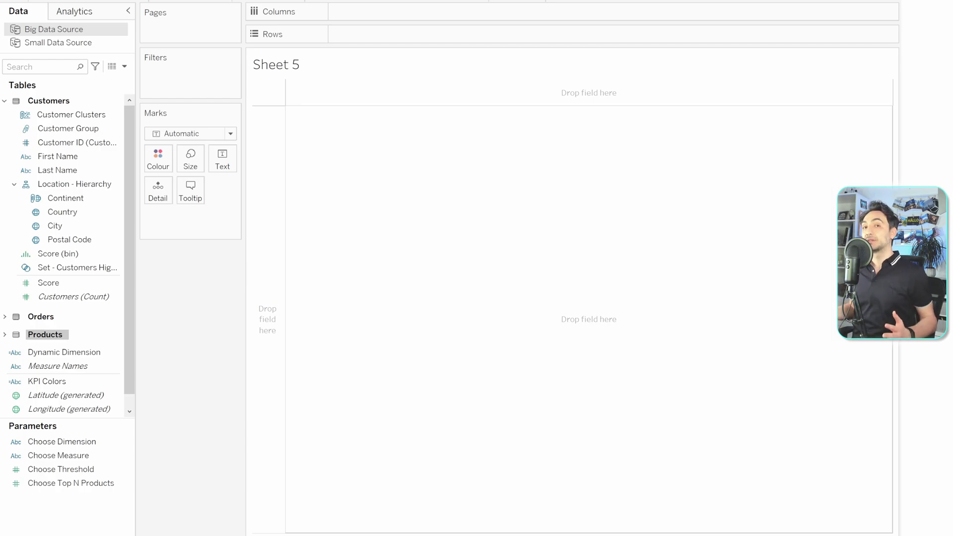
- Put Score (bin) on Columns and CNT(Customers) on Rows for a 10-point histogram
{"action": "left_click", "coordinate": [58, 253]}
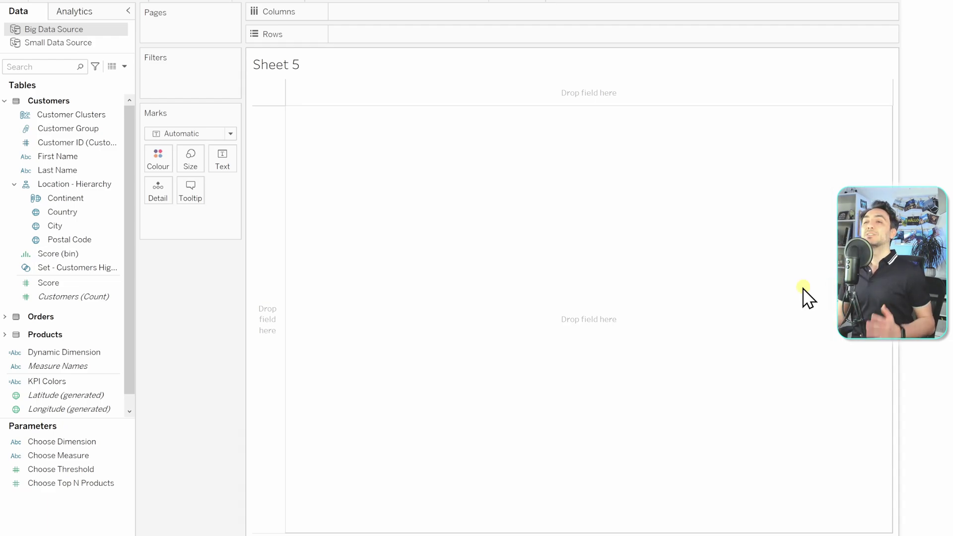
{"action": "left_click", "coordinate": [105, 283]}
{"action": "left_click_drag", "start_coordinate": [55, 254], "coordinate": [340, 20]}
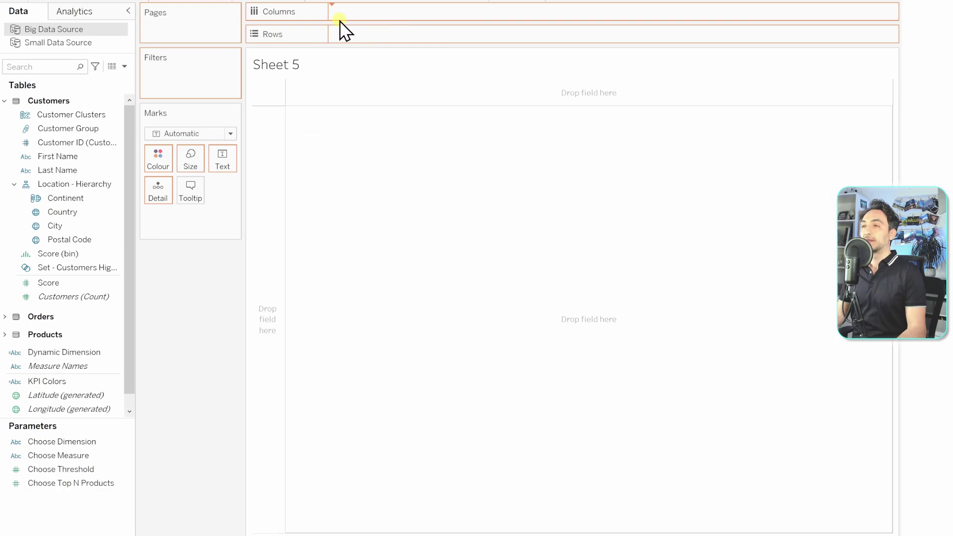
{"action": "left_click_drag", "start_coordinate": [84, 296], "coordinate": [375, 41]}
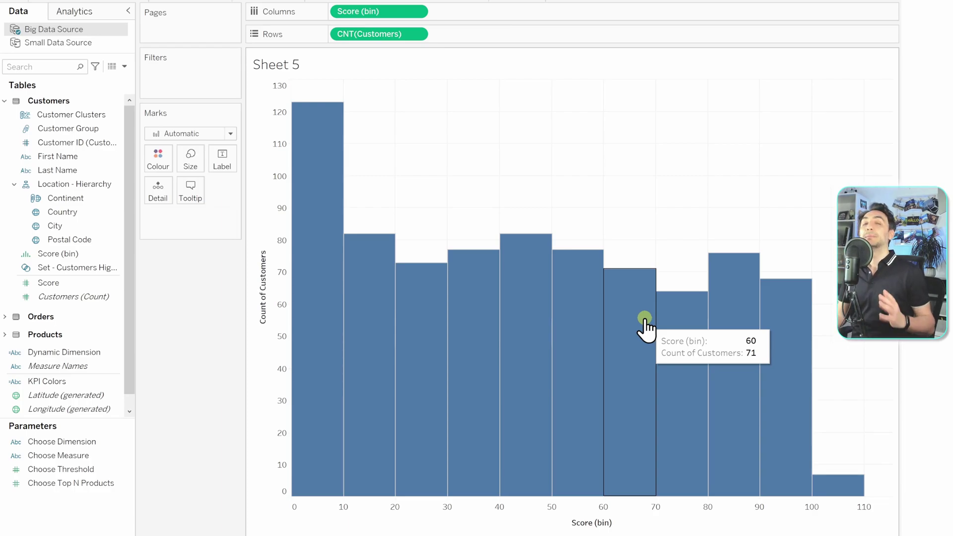
- Open the Edit Bins dialog for Score (bin) and expand the Size of bins choices
{"action": "left_click", "coordinate": [69, 255]}
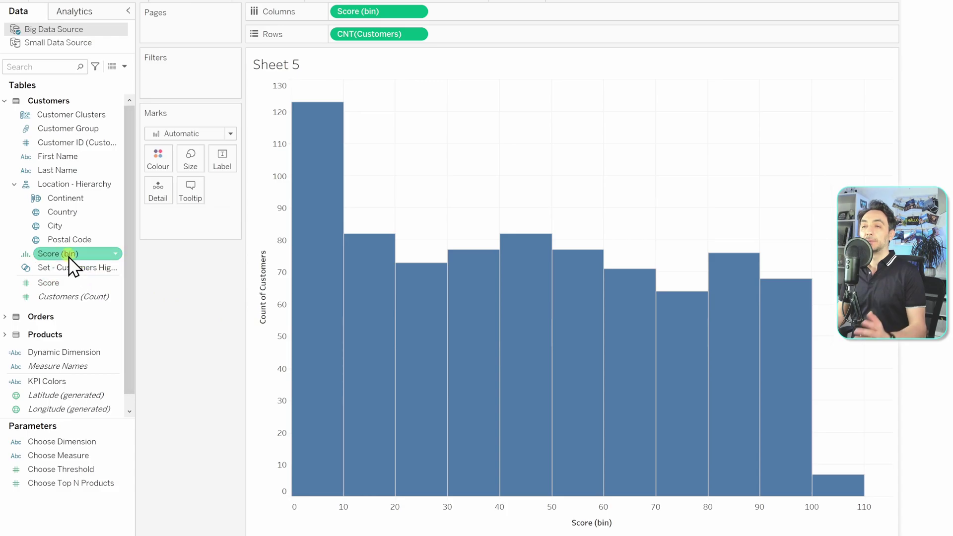
{"action": "right_click", "coordinate": [70, 257]}
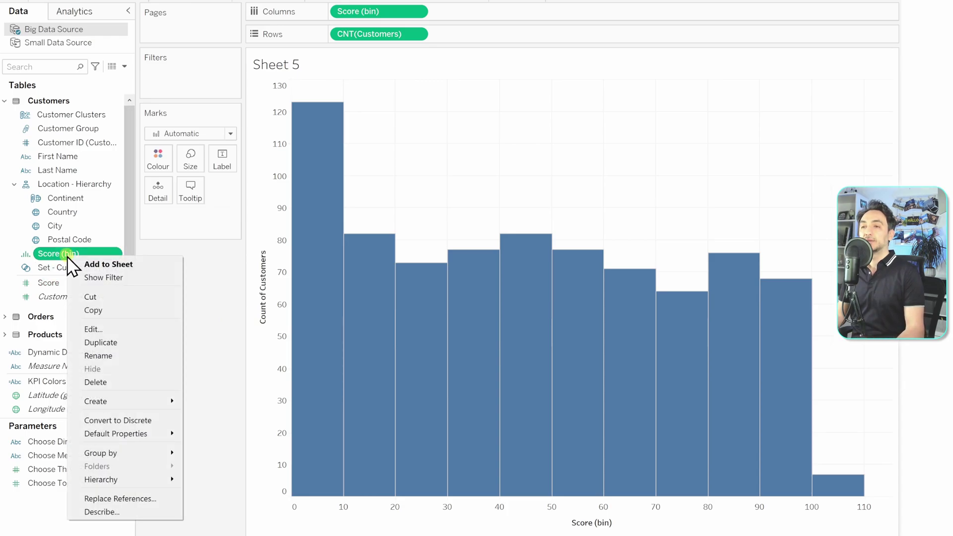
{"action": "left_click", "coordinate": [105, 327]}
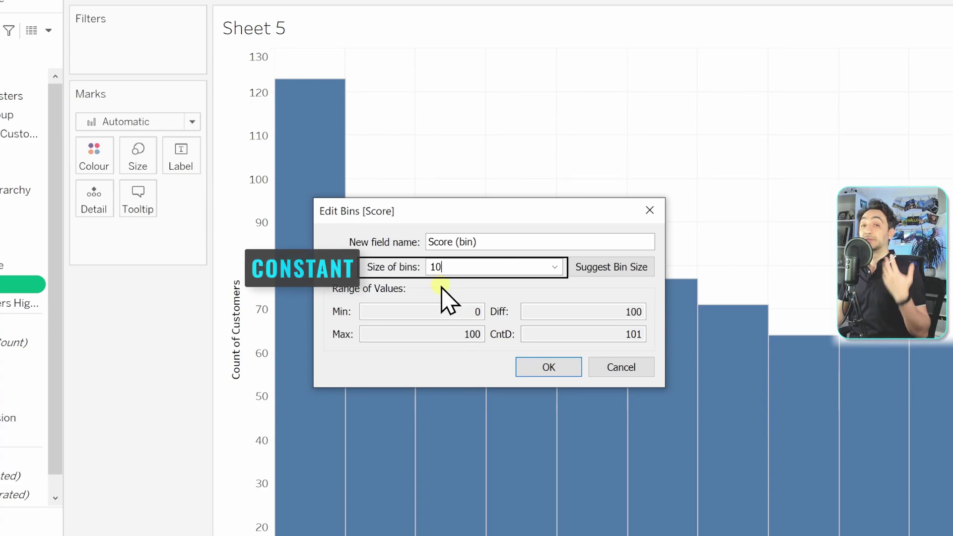
{"action": "left_click", "coordinate": [556, 268]}
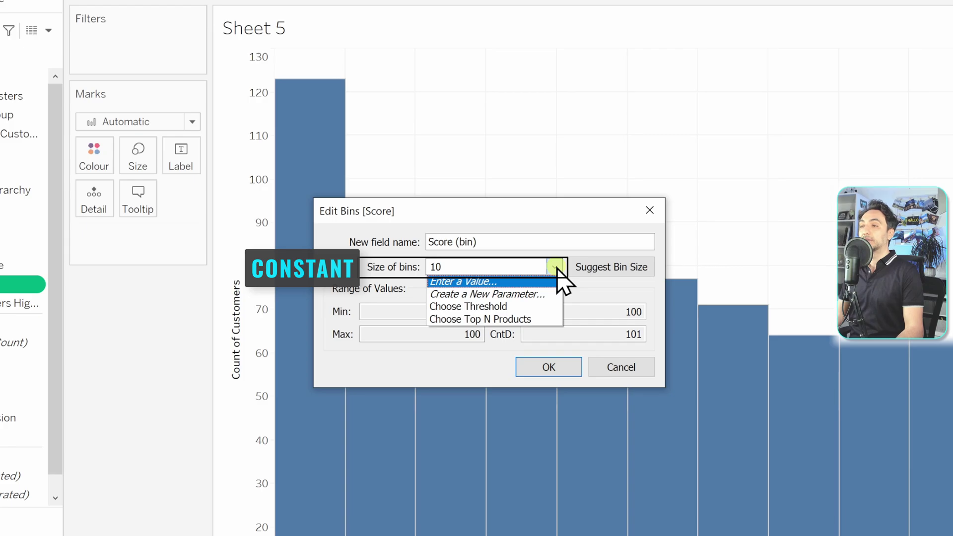
- Create the 'Choose Size of Bins' parameter, ranging 5 to 25 in steps of 5, current 10
{"action": "left_click", "coordinate": [535, 297]}
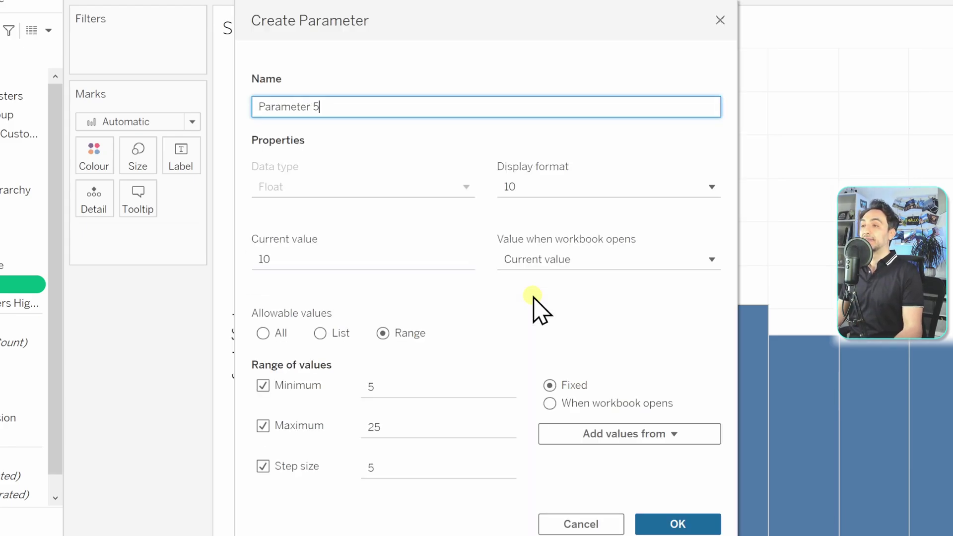
{"action": "type", "text": "Choos"}
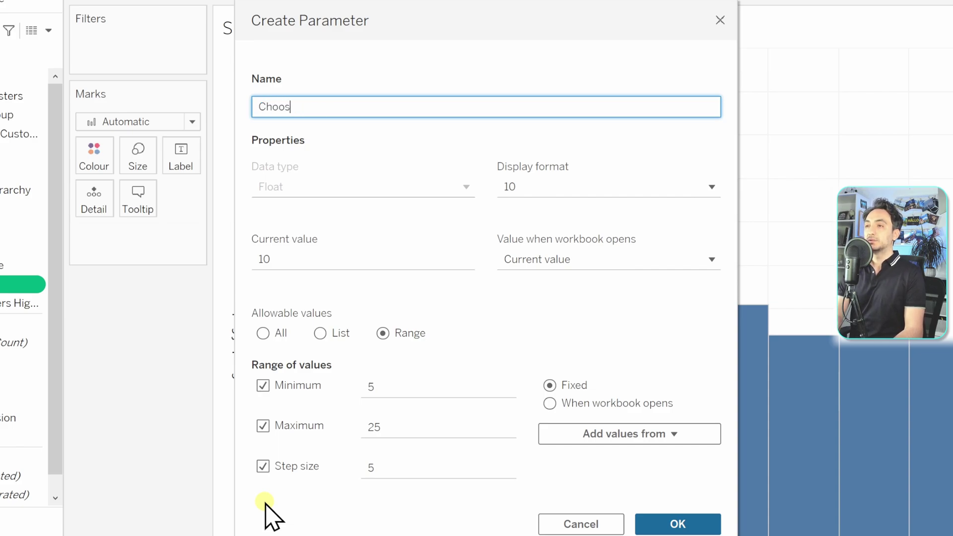
{"action": "type", "text": "e Size of Bins"}
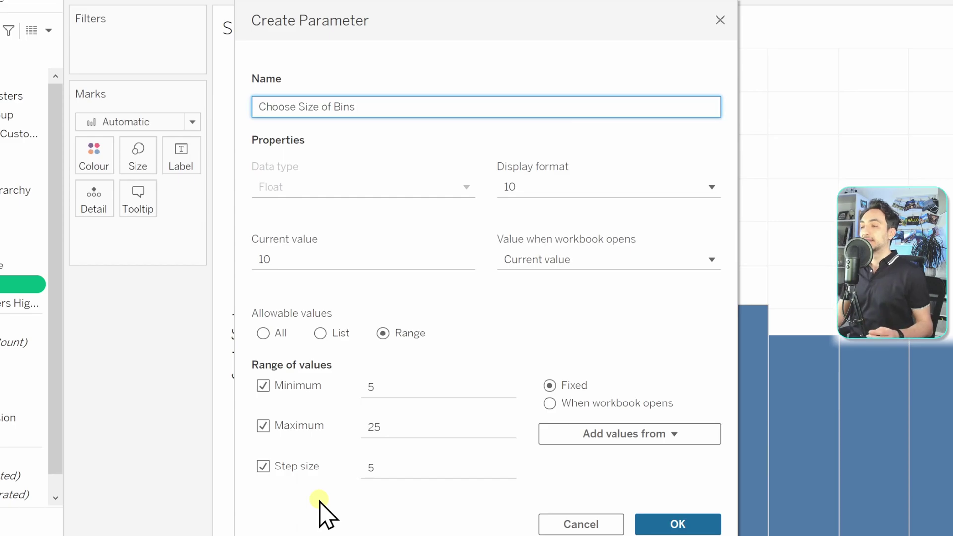
{"action": "left_click", "coordinate": [679, 522]}
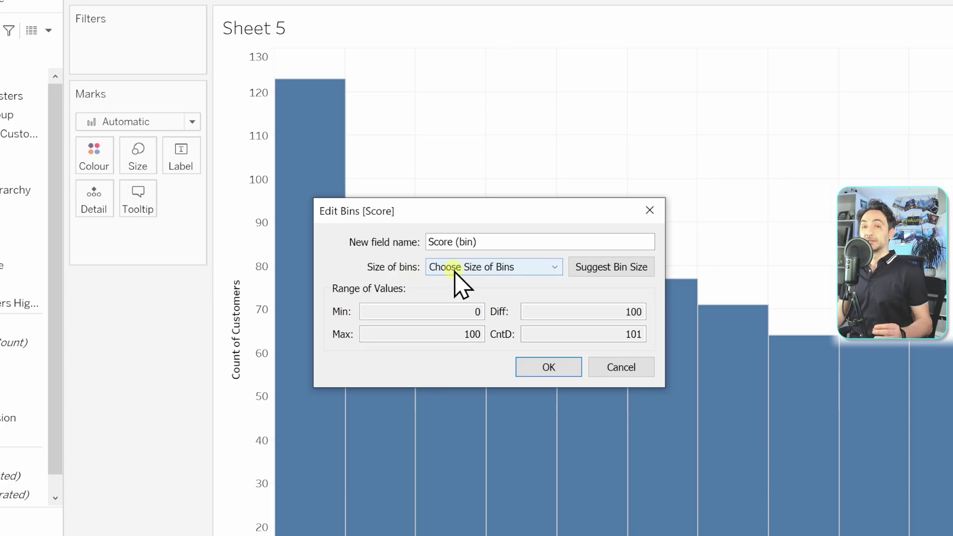
- Confirm Edit Bins so Choose Size of Bins sets the Score bin size
{"action": "left_click", "coordinate": [549, 369]}
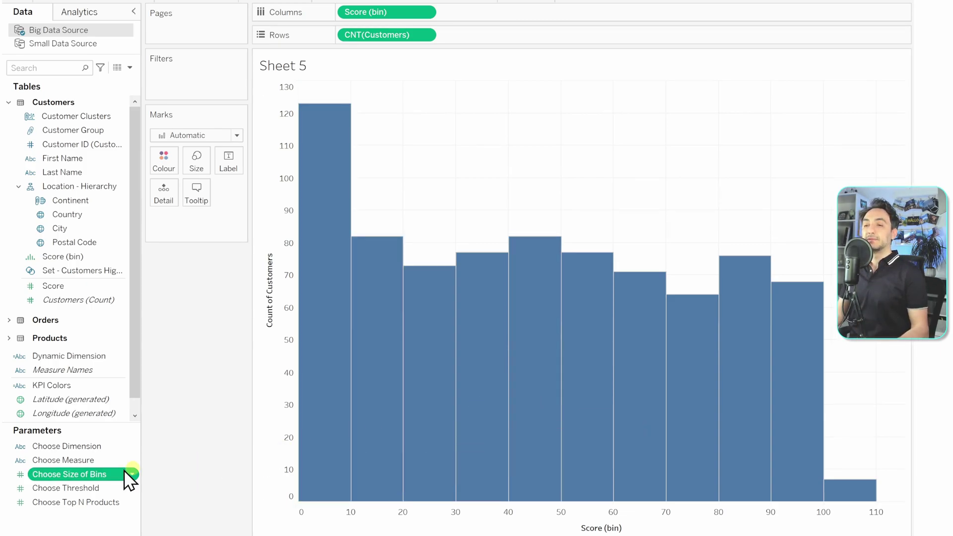
- Show the Choose Size of Bins control and test bin sizes 15, 20, 25, then return to 10
{"action": "right_click", "coordinate": [96, 476]}
{"action": "left_click", "coordinate": [172, 273]}
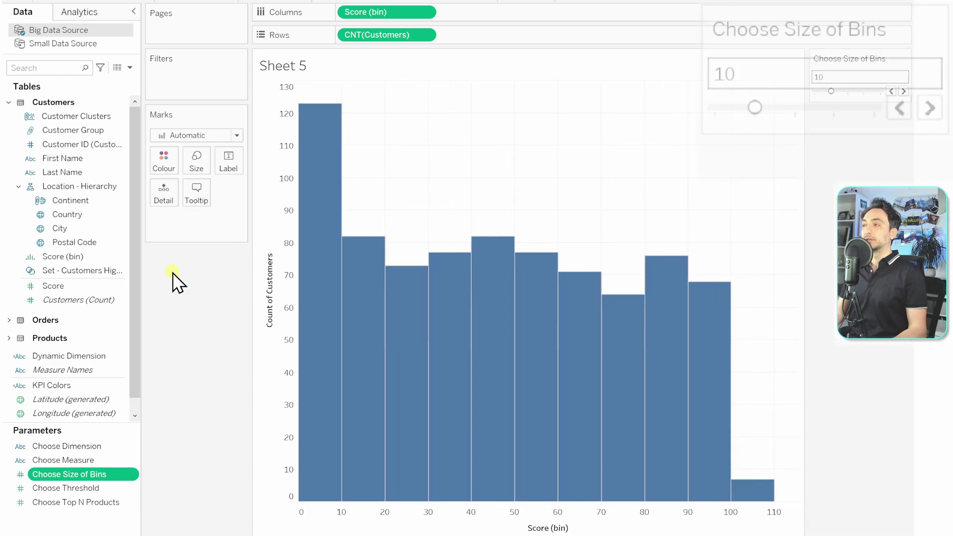
{"action": "left_click", "coordinate": [924, 107]}
{"action": "left_click", "coordinate": [899, 107]}
{"action": "left_click", "coordinate": [927, 108]}
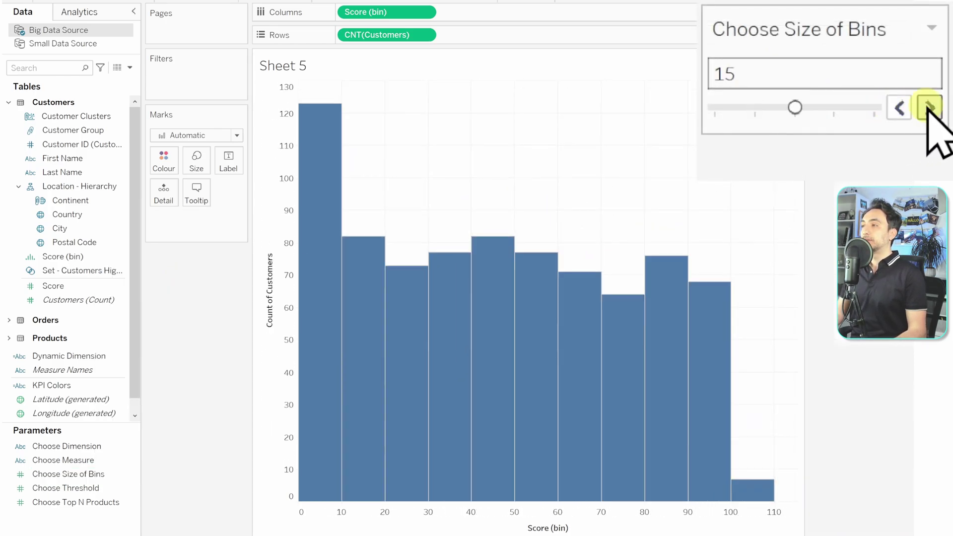
{"action": "left_click", "coordinate": [929, 107]}
{"action": "left_click", "coordinate": [930, 107]}
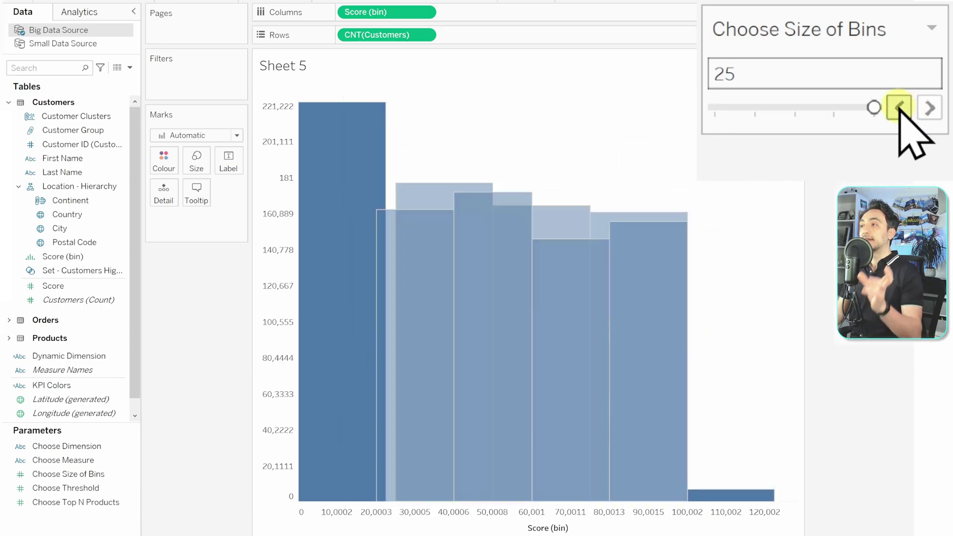
{"action": "left_click", "coordinate": [899, 108]}
{"action": "left_click", "coordinate": [899, 107]}
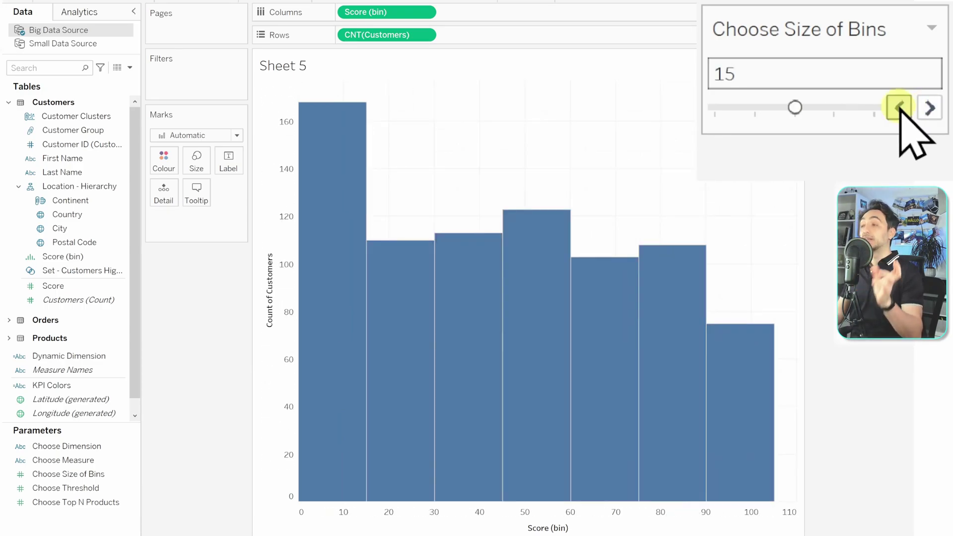
{"action": "left_click", "coordinate": [900, 108]}
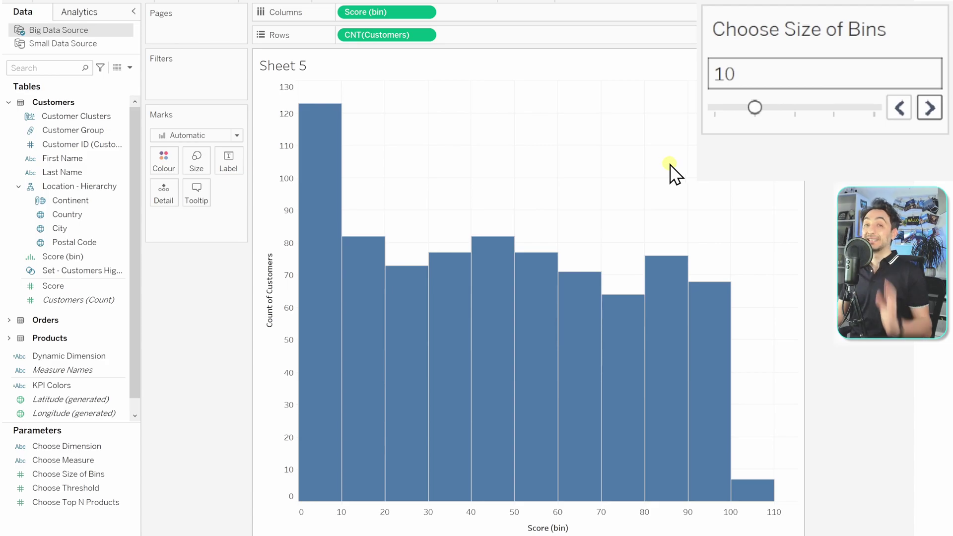
- Replace the sheet title with 'Histrogram Score (' + Choose Size of Bins value + ')'
{"action": "double_click", "coordinate": [296, 67]}
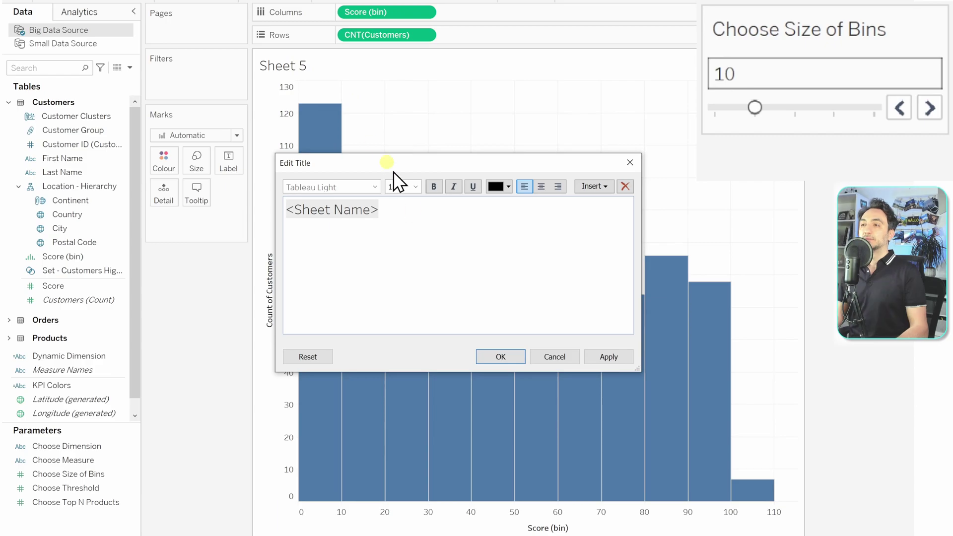
{"action": "key", "text": "ctrl+a"}
{"action": "key", "text": "BackSpace"}
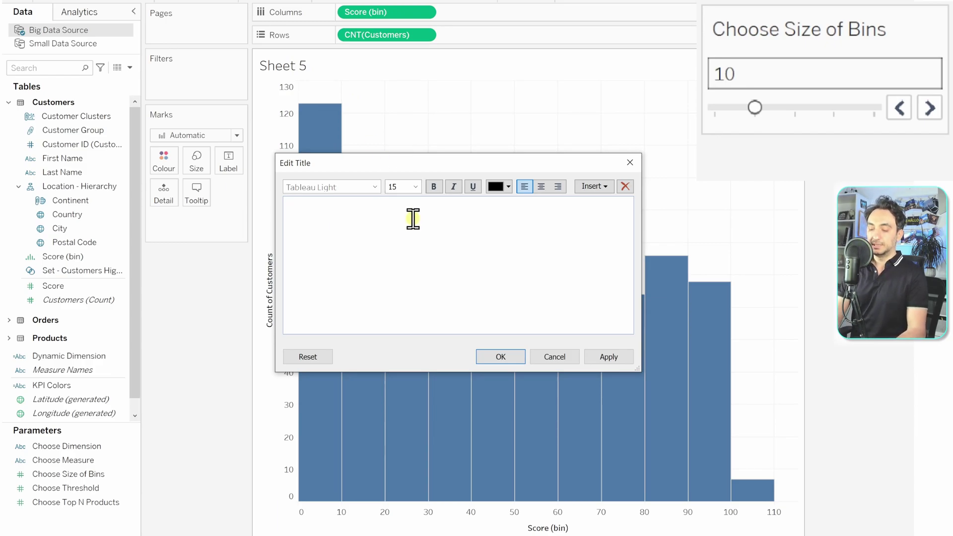
{"action": "type", "text": "Histrog"}
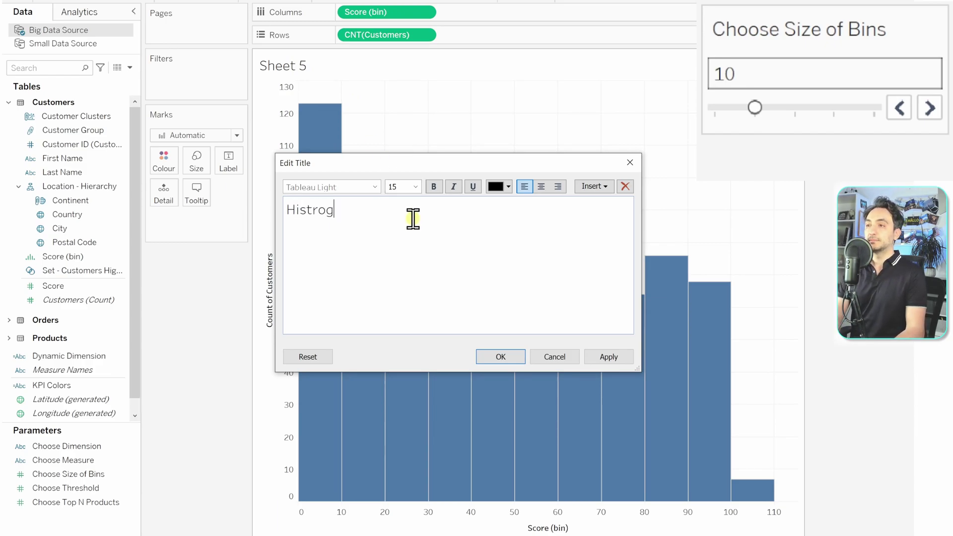
{"action": "type", "text": "ram"}
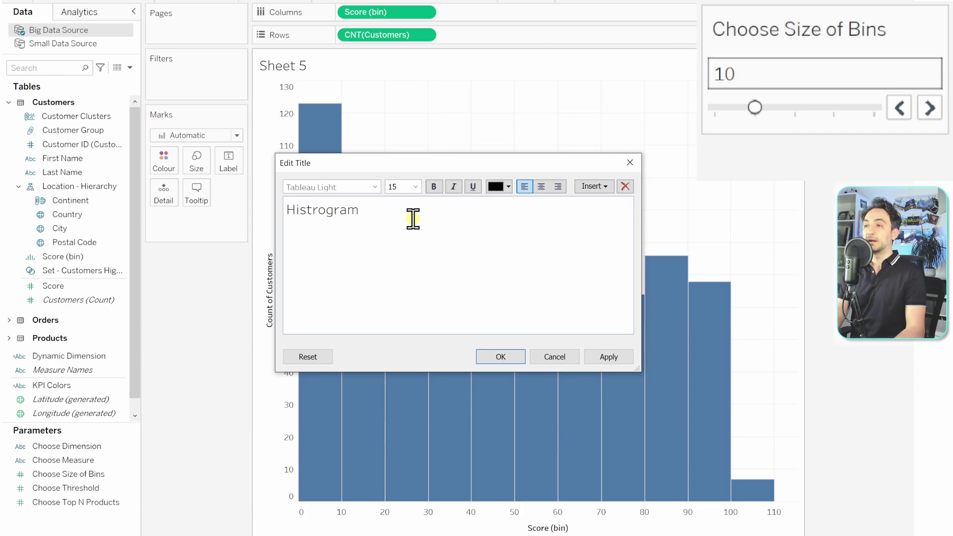
{"action": "type", "text": " Score"}
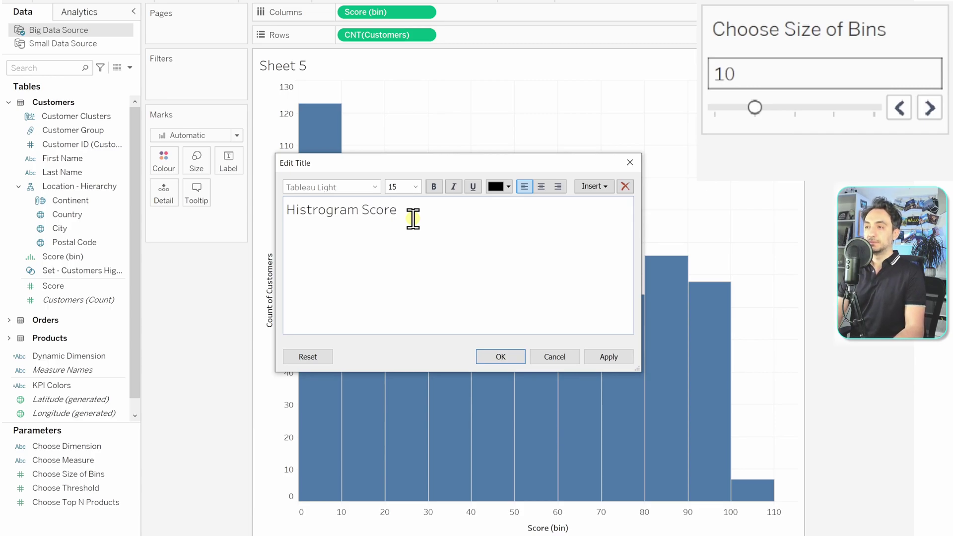
{"action": "type", "text": " ("}
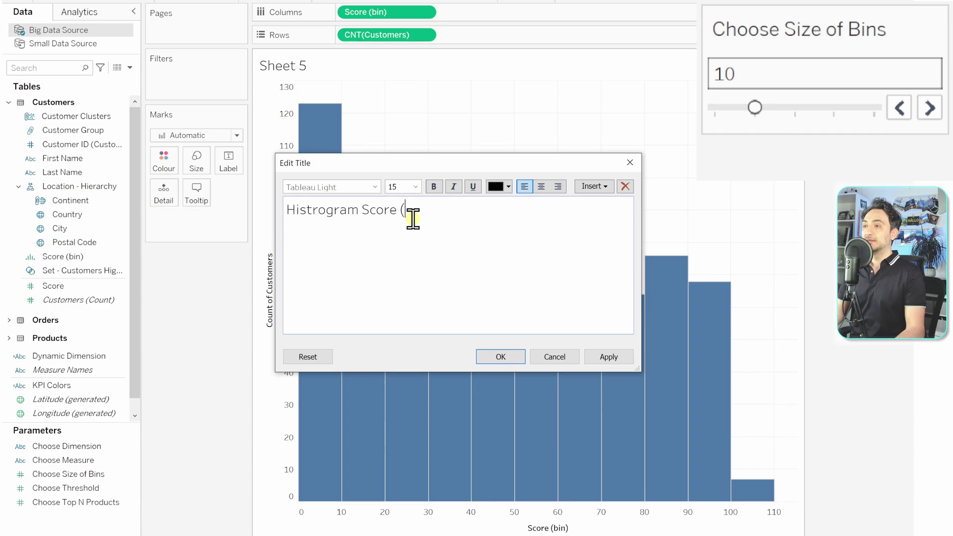
{"action": "left_click", "coordinate": [603, 188]}
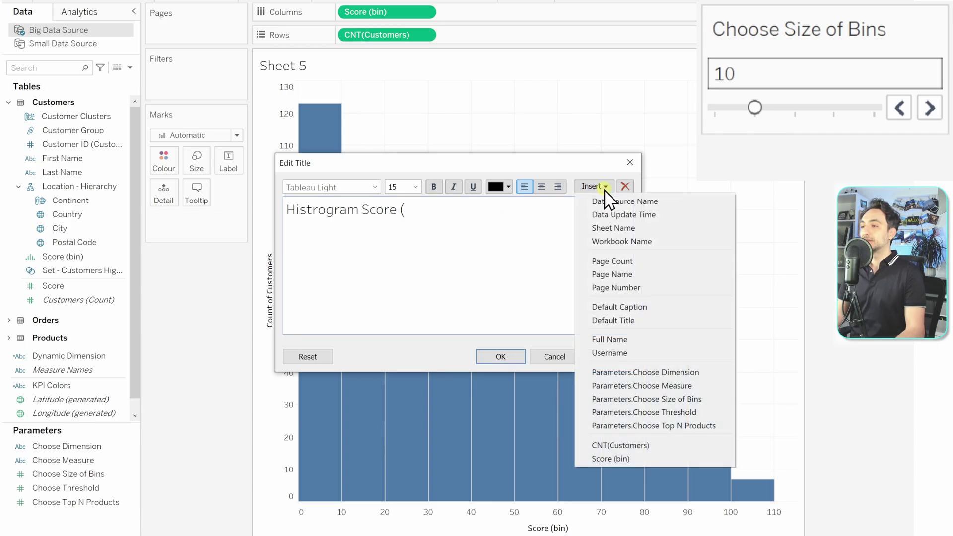
{"action": "left_click", "coordinate": [698, 399]}
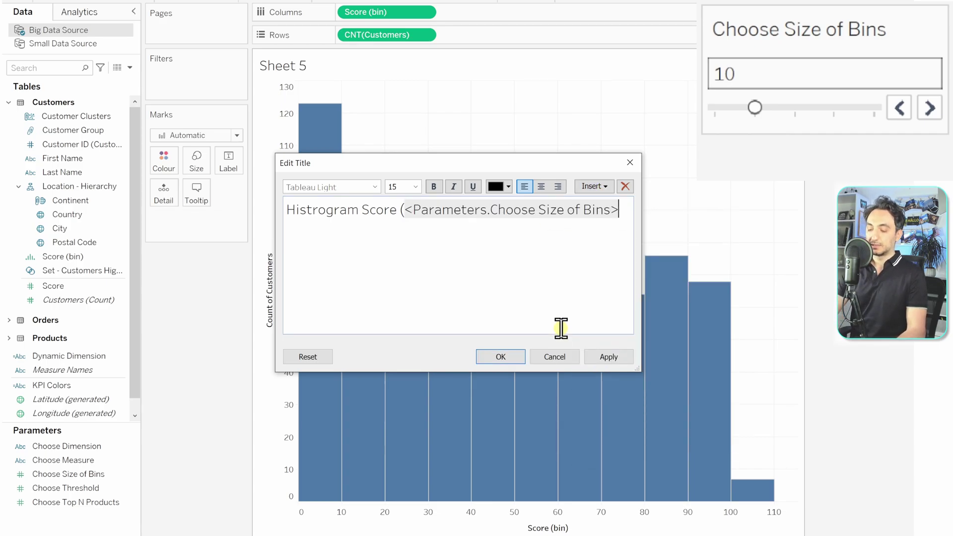
{"action": "type", "text": ")"}
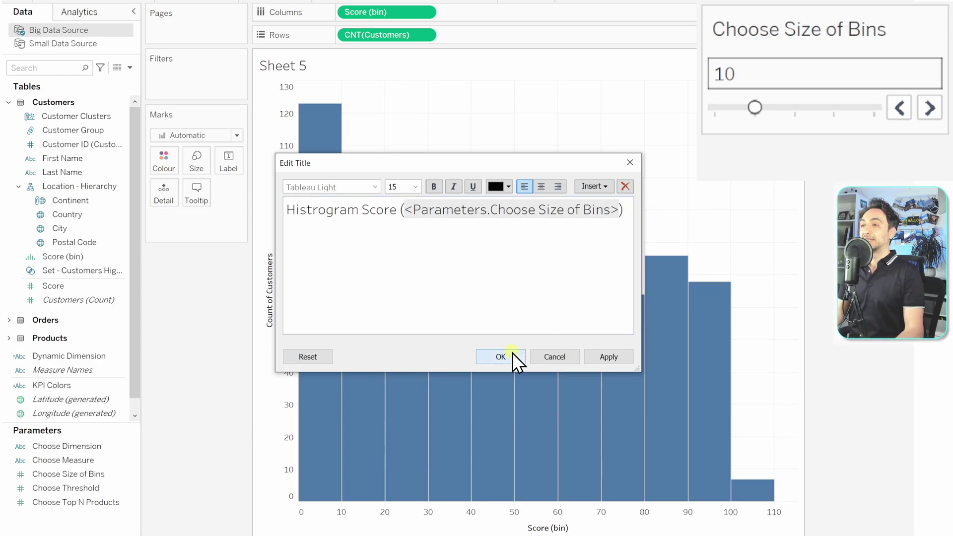
{"action": "left_click", "coordinate": [500, 356]}
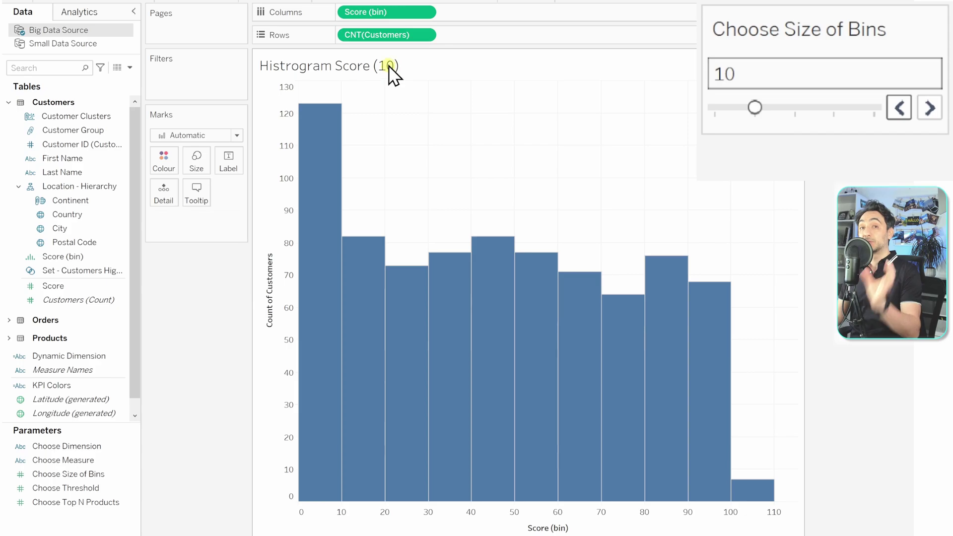
- Step the bin size from 10 through 15 up to 20
{"action": "left_click", "coordinate": [929, 107]}
{"action": "left_click", "coordinate": [927, 110]}
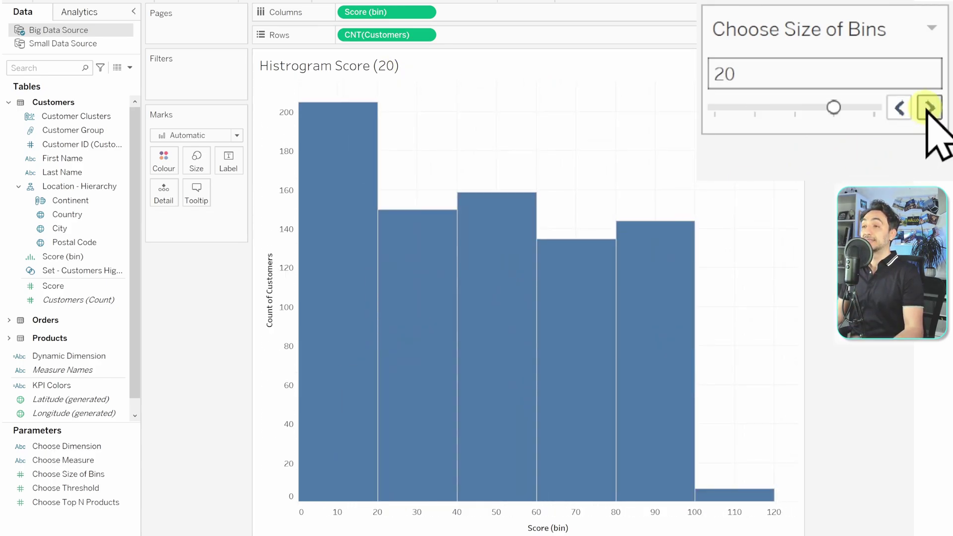